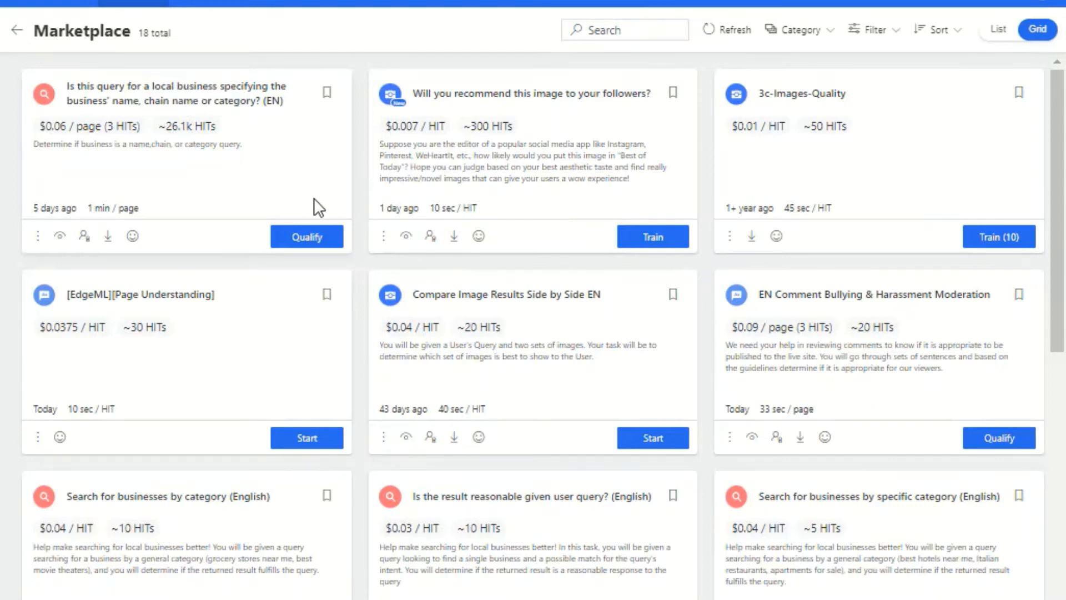
Open the qualification test for the local business name, chain or category HIT app and inspect the b&q query's location
left_click(304, 240)
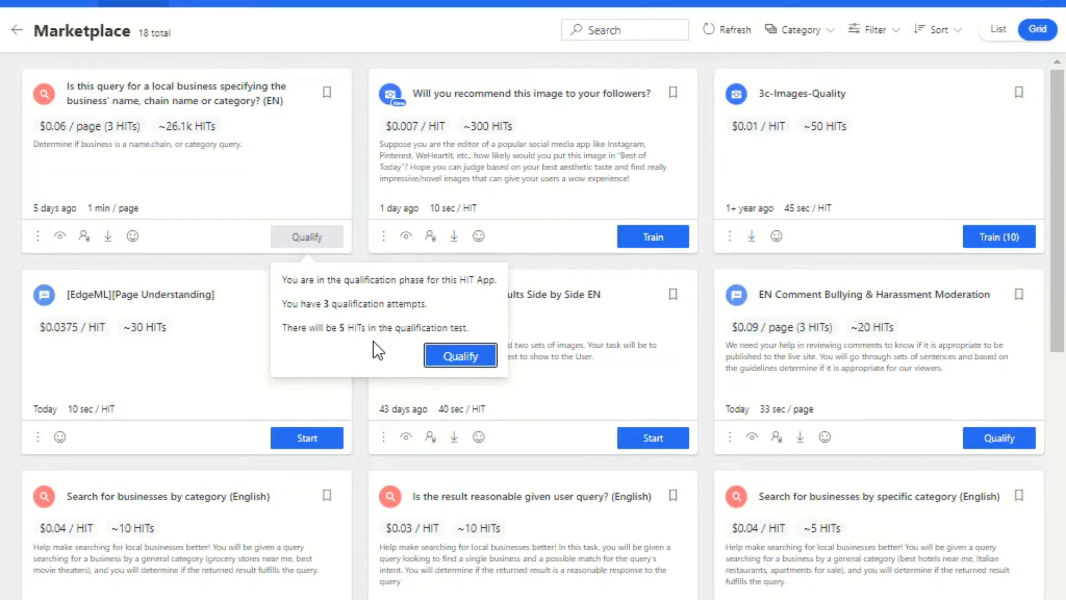
left_click(470, 360)
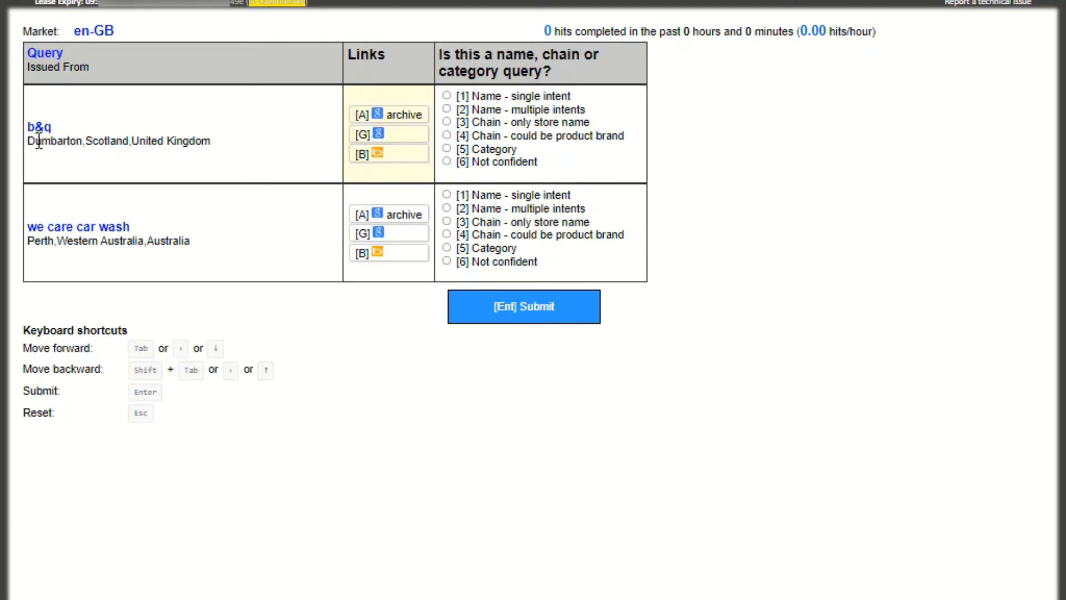
left_click_drag(38, 140, 228, 145)
left_click(276, 138)
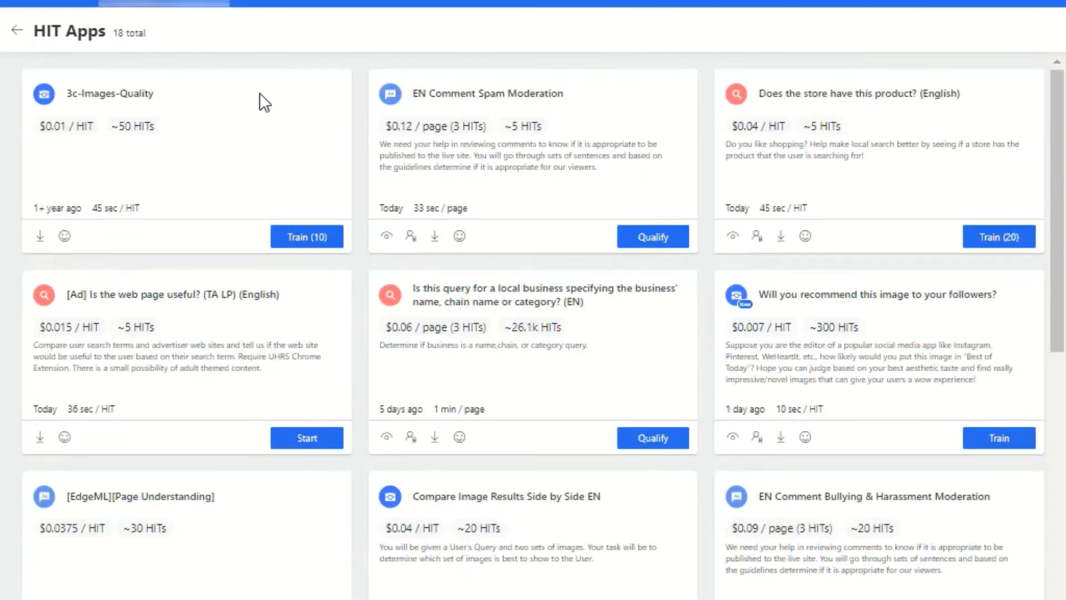
Open the guidelines of the local business name, chain or category HIT app and read the query type definitions and examples
scroll(722, 280, "down", 3)
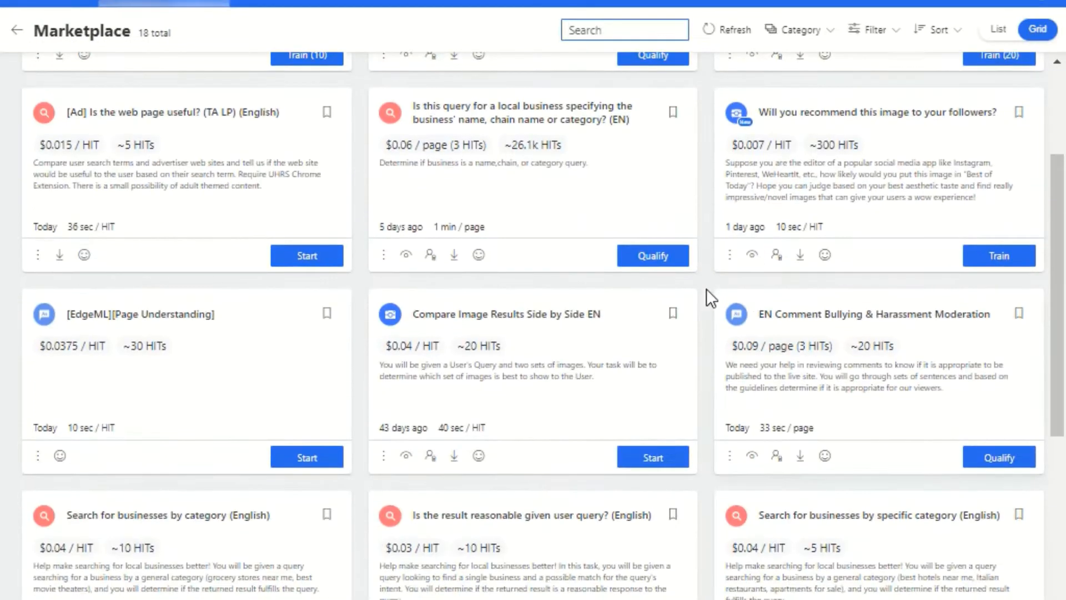
scroll(611, 303, "up", 2)
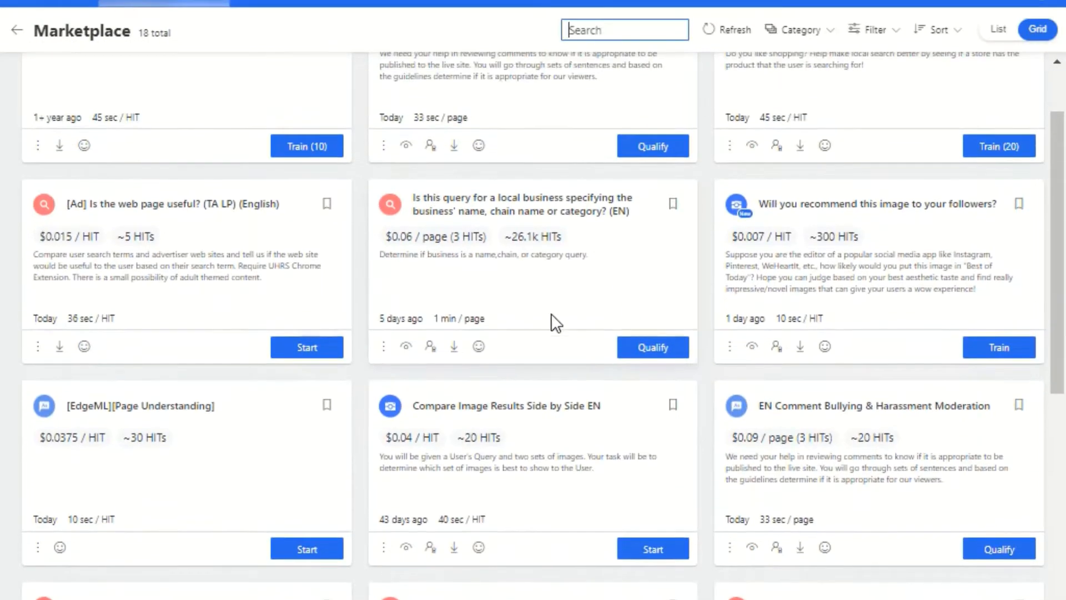
left_click(453, 350)
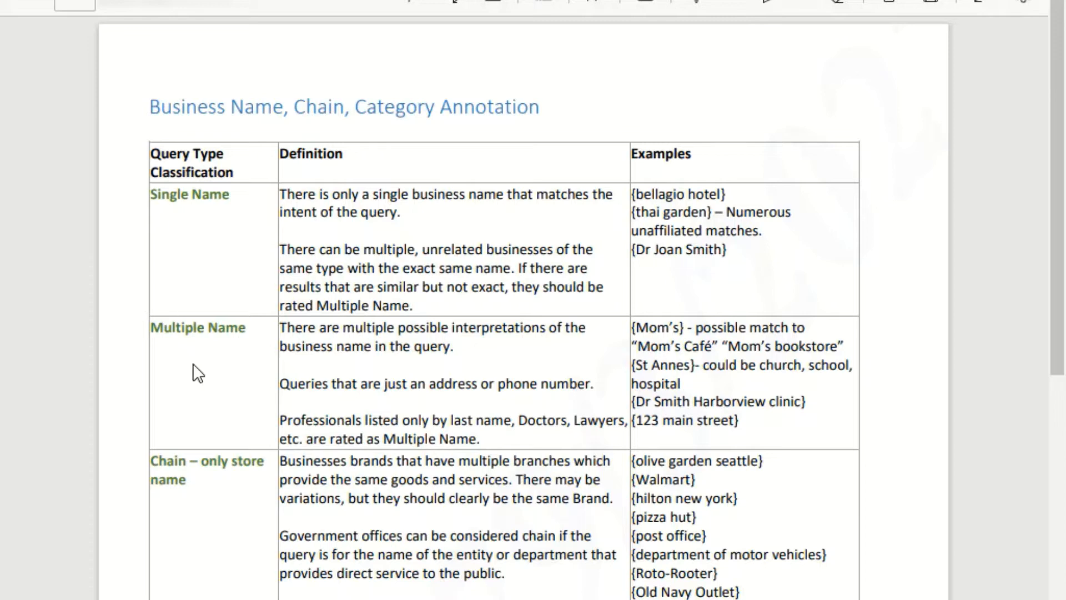
scroll(245, 471, "down", 3)
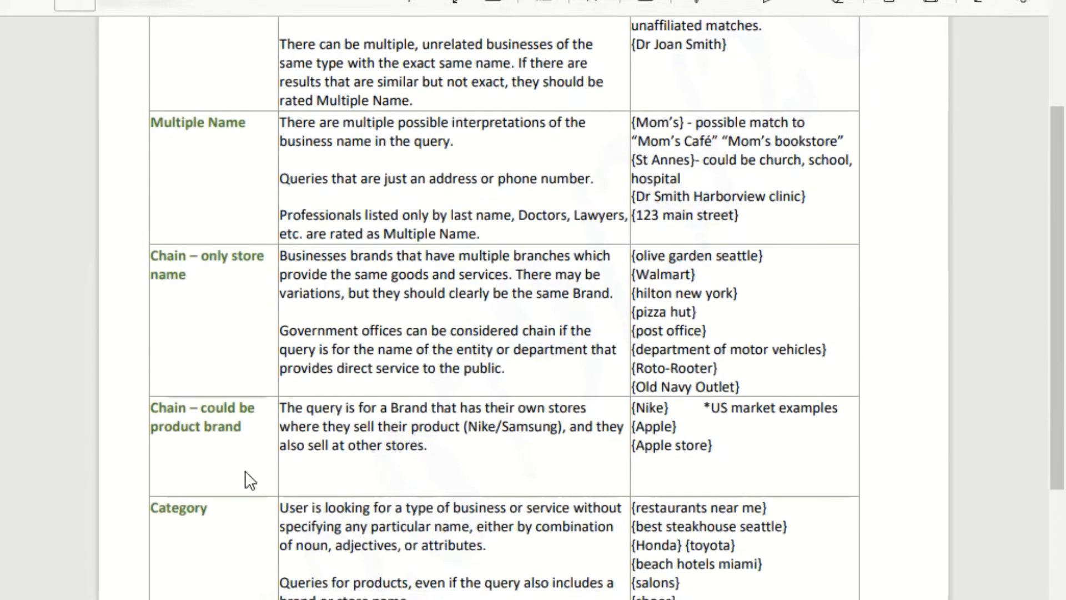
scroll(219, 452, "down", 4)
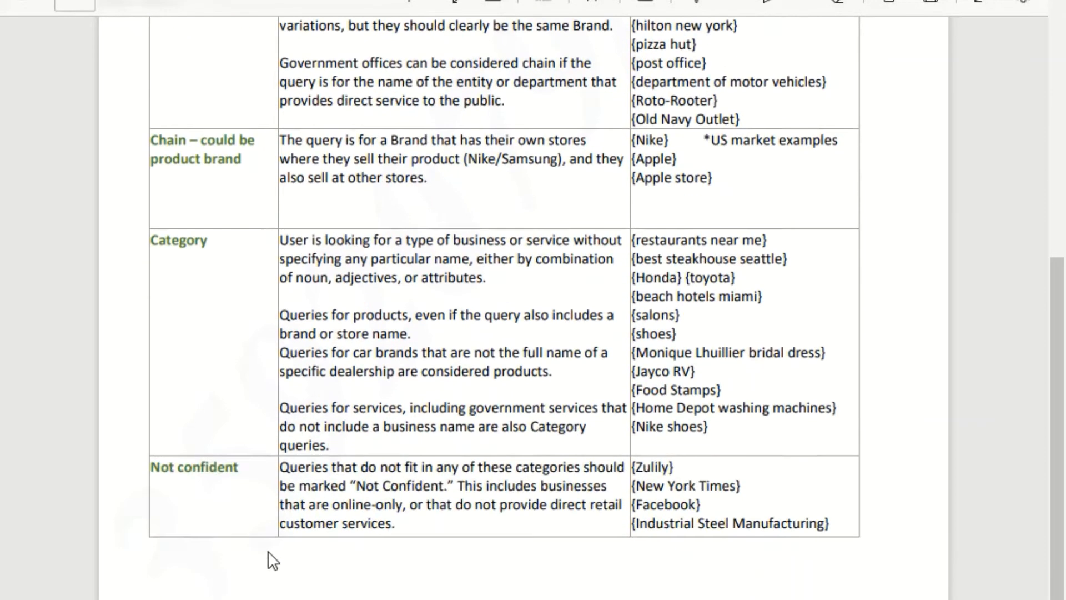
scroll(251, 288, "up", 7)
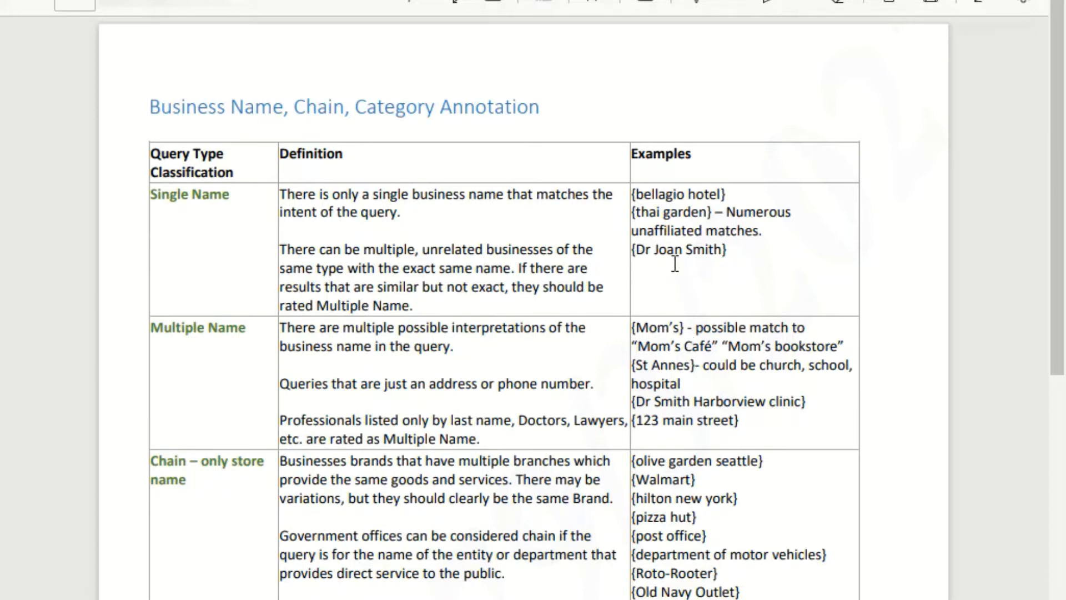
scroll(675, 264, "down", 4)
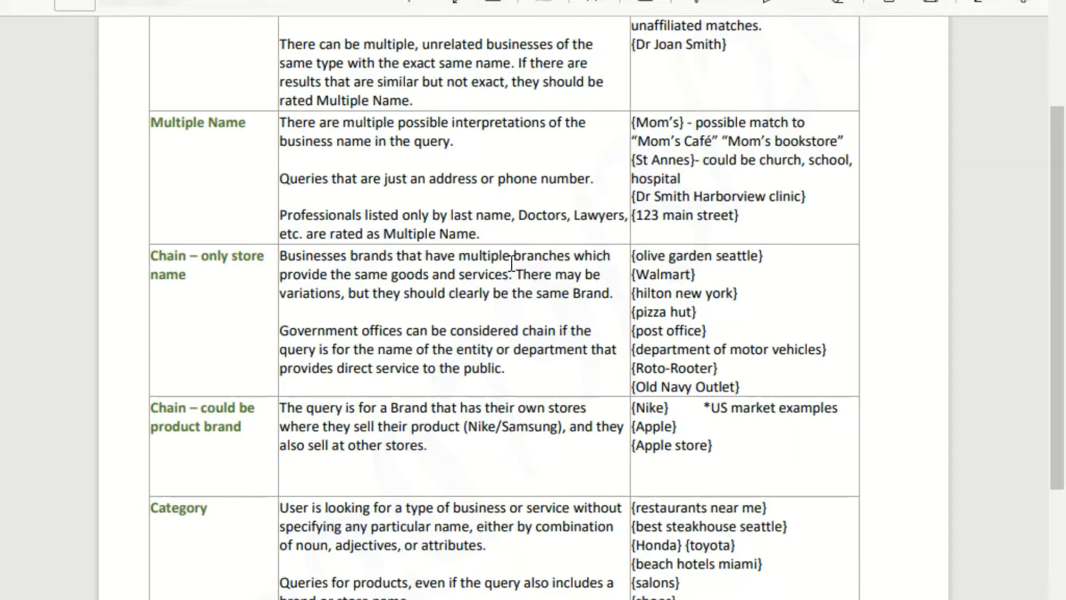
scroll(499, 275, "down", 4)
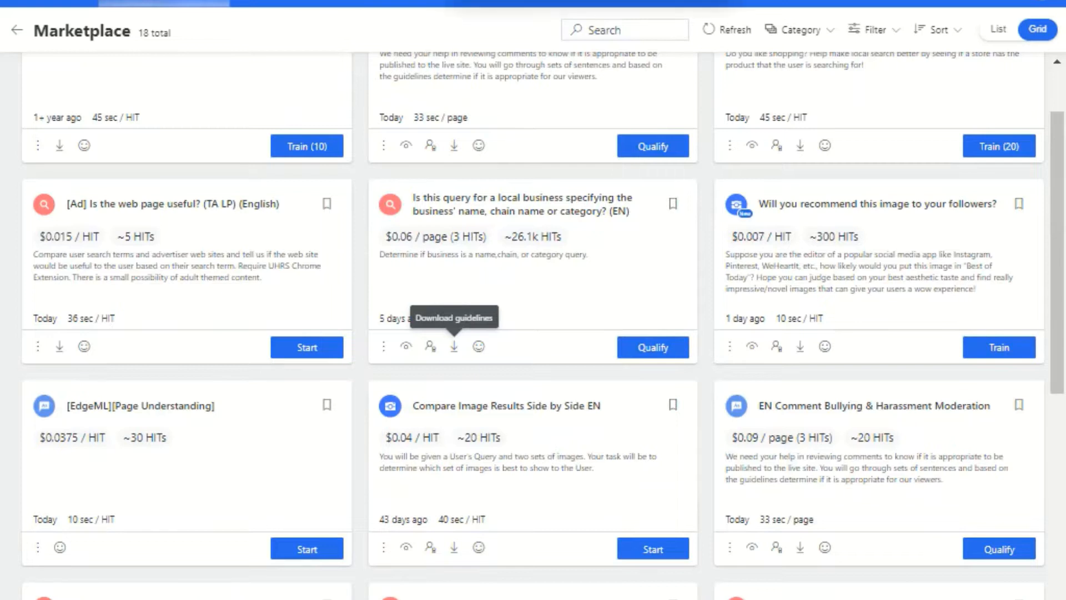
Start the qualification test for the local business name, chain or category HIT app
left_click(654, 350)
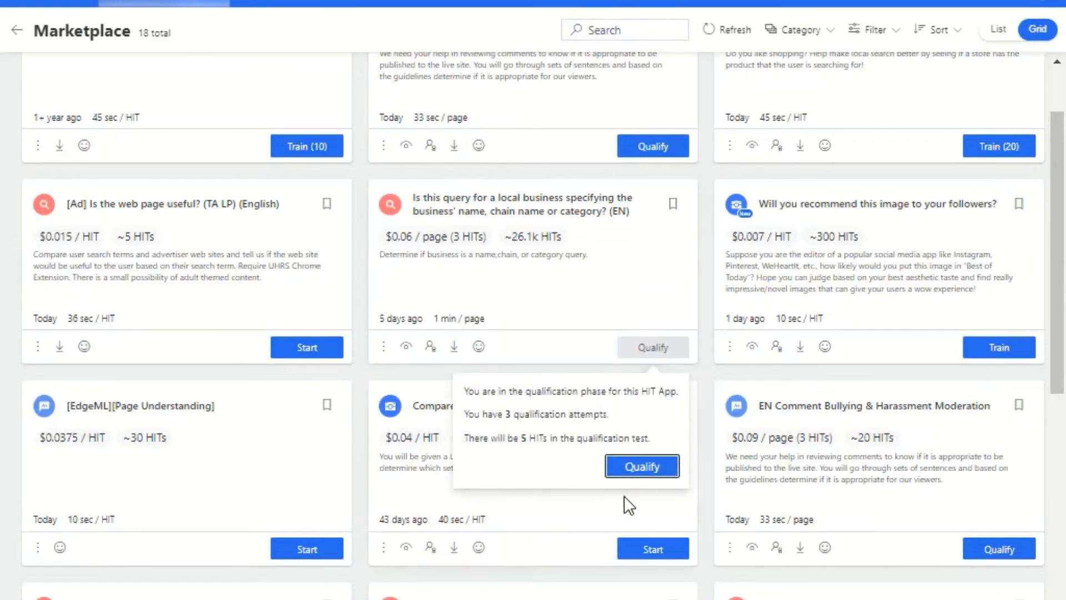
left_click(628, 458)
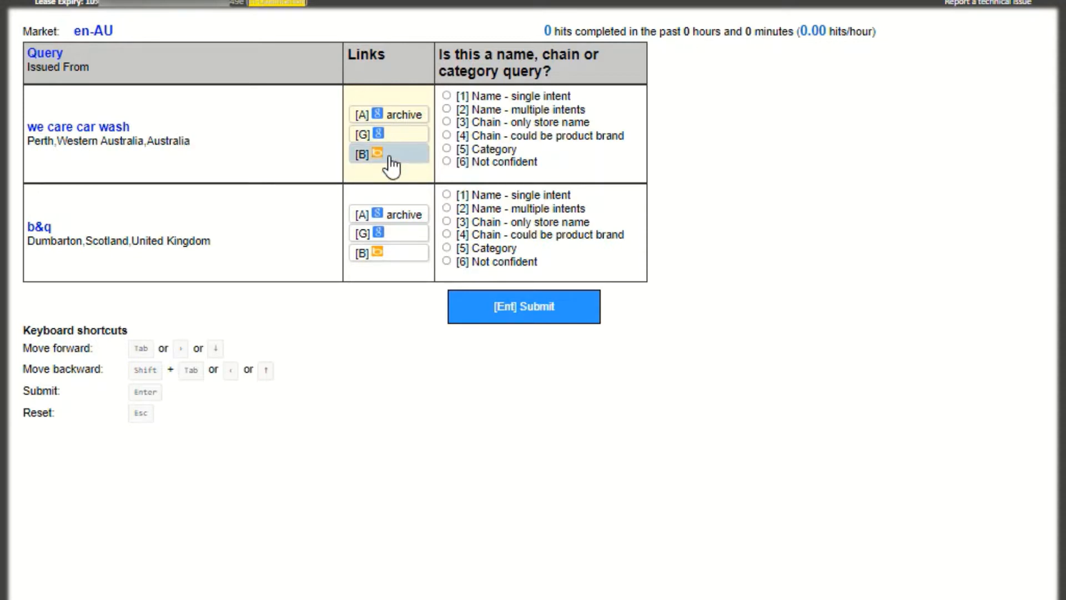
Check the Google results and listing photos for "we care car wash" and classify the query as "Name - multiple intents"
left_click(399, 137)
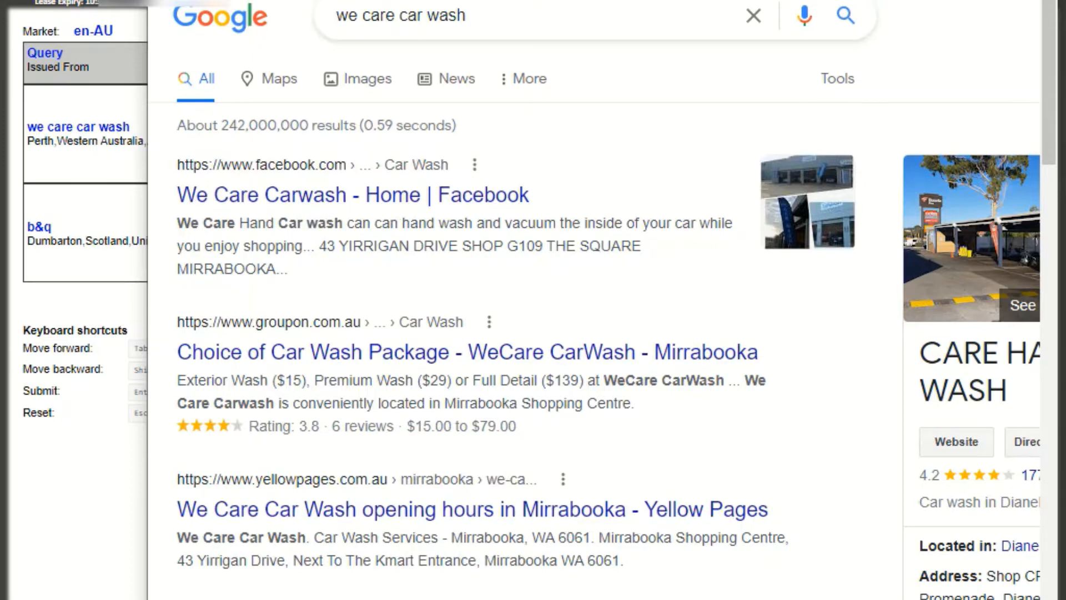
scroll(611, 300, "right", 5)
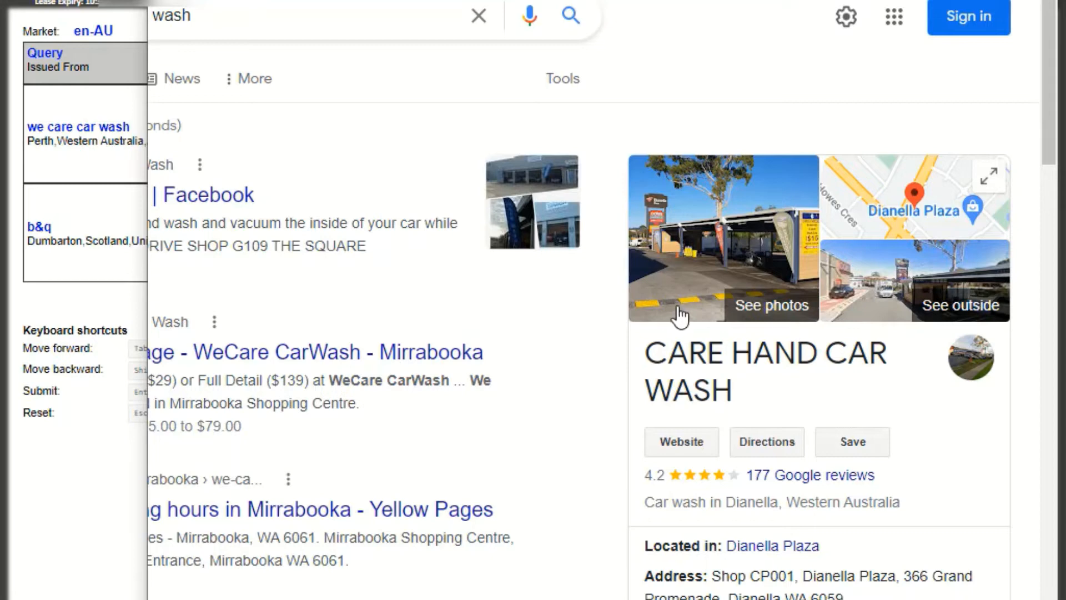
scroll(738, 366, "down", 3)
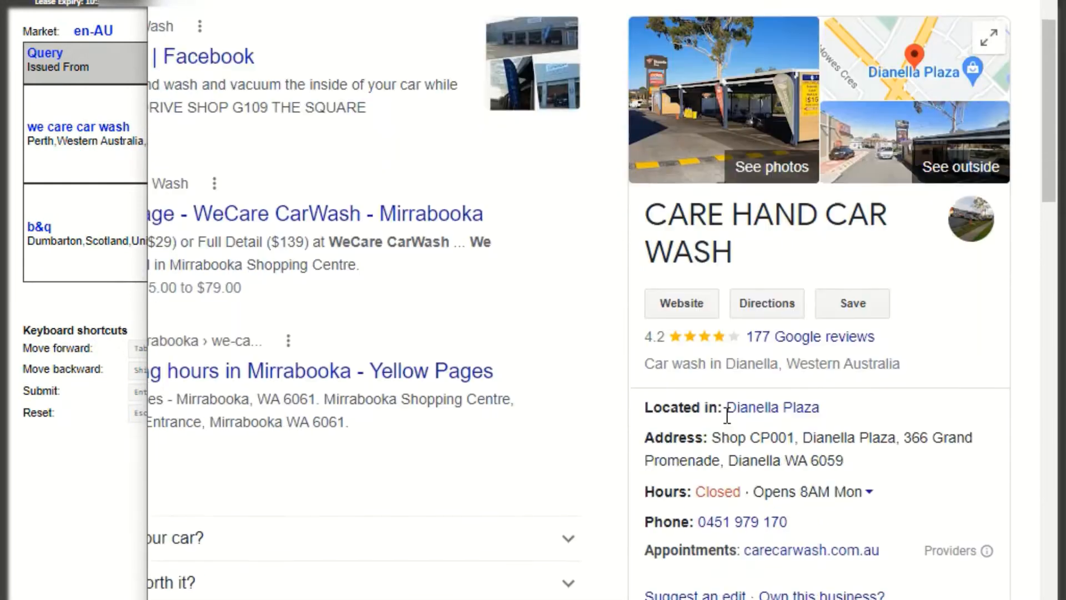
scroll(738, 369, "up", 2)
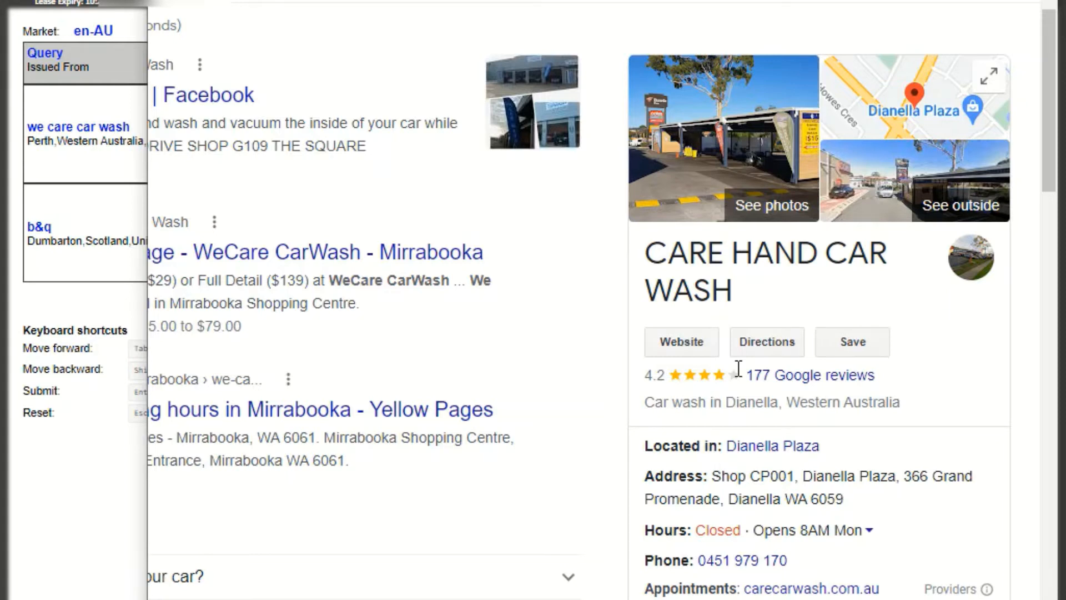
left_click(754, 212)
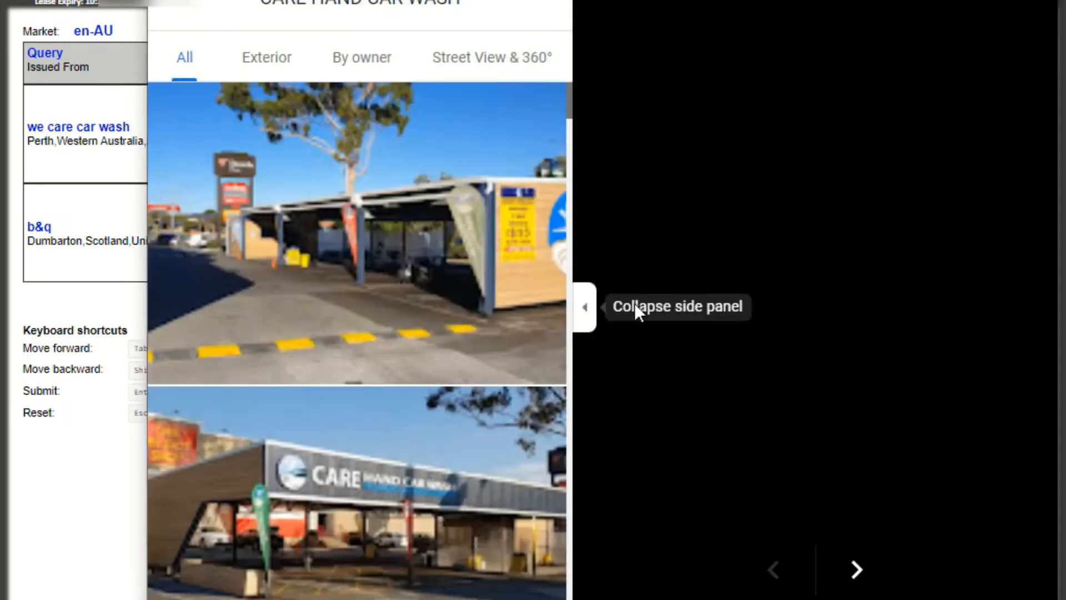
scroll(381, 425, "down", 2)
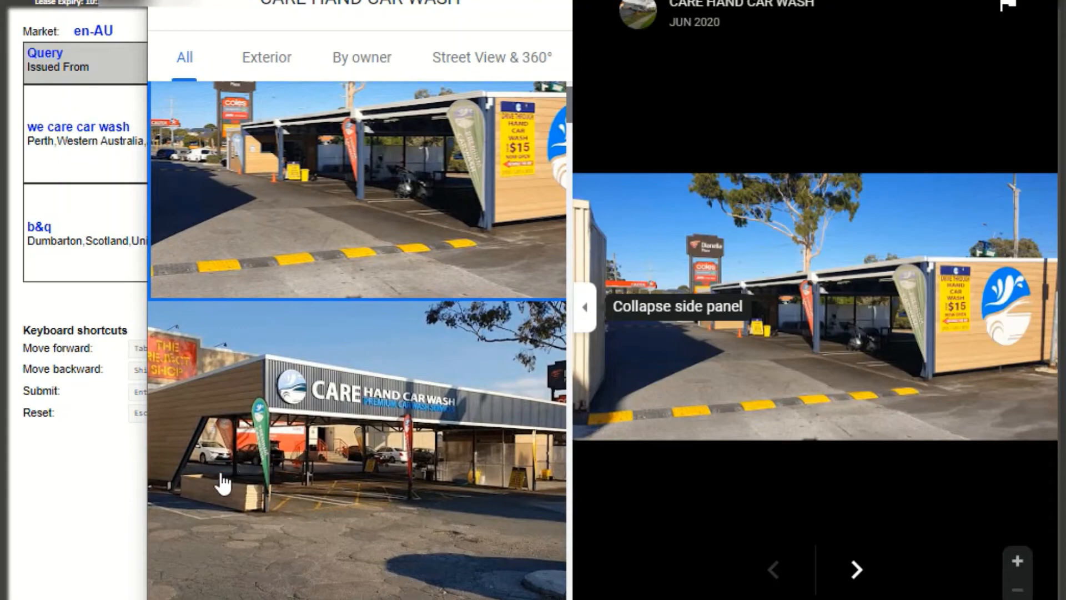
scroll(404, 388, "down", 8)
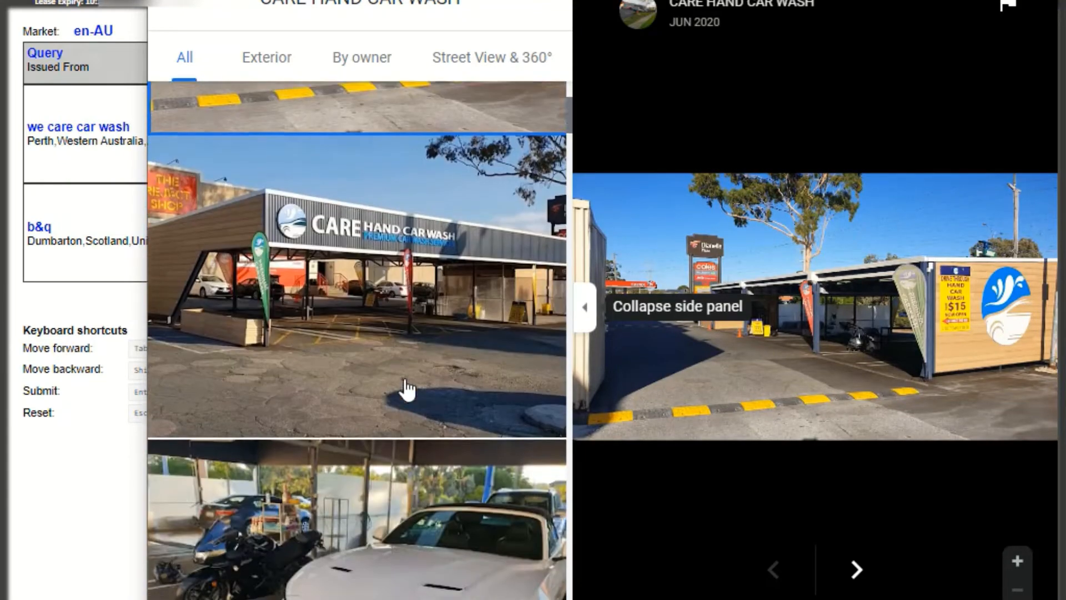
scroll(427, 450, "down", 7)
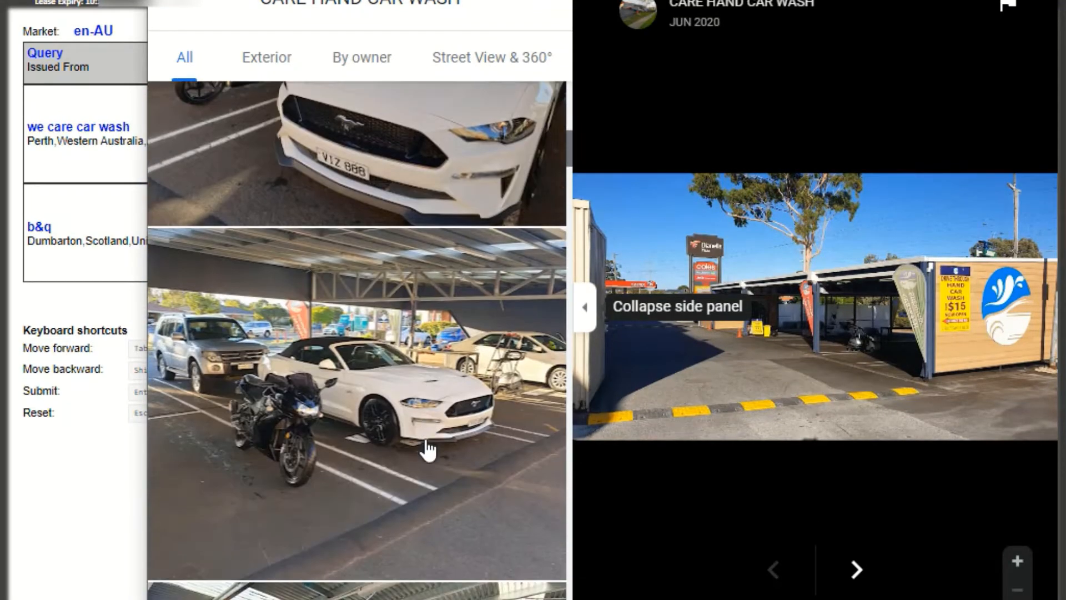
scroll(429, 444, "down", 3)
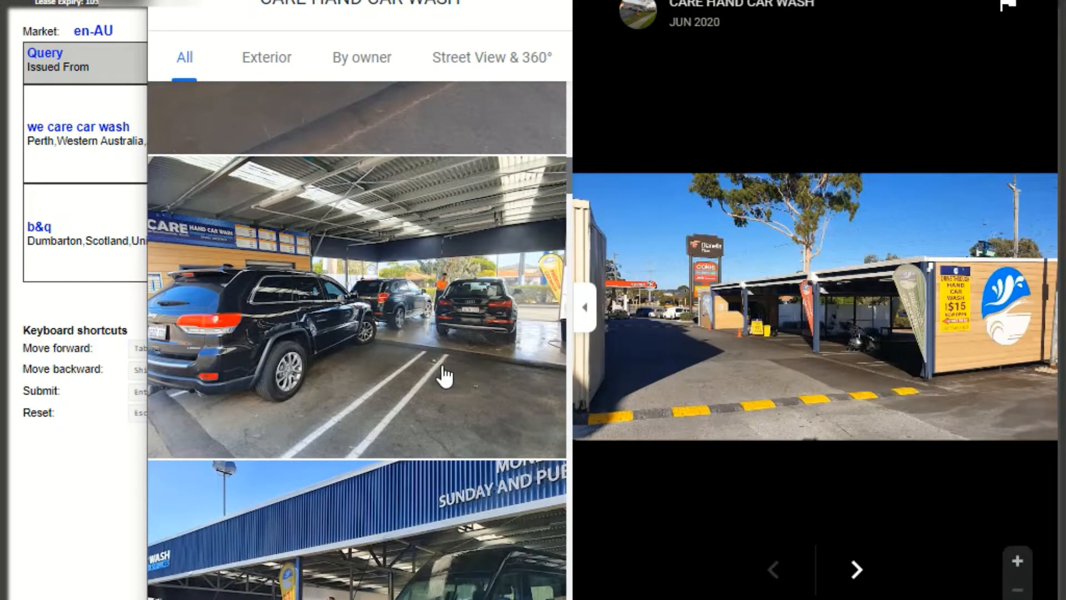
key("ctrl+w")
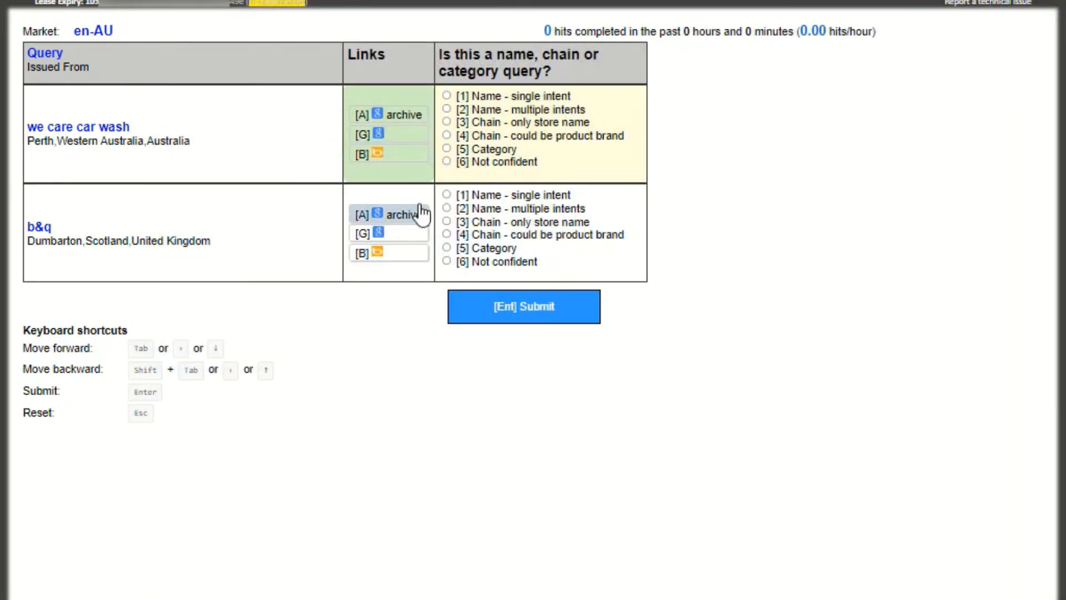
left_click(447, 108)
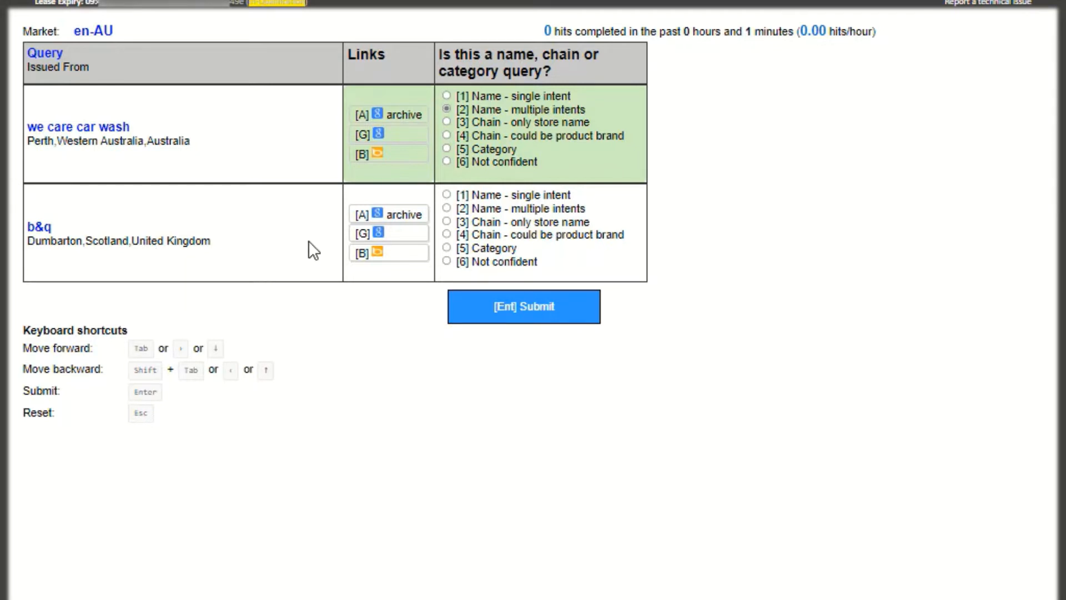
Look up "b&q" through its Google link and examine the company details, store map and branch listings
left_click(402, 234)
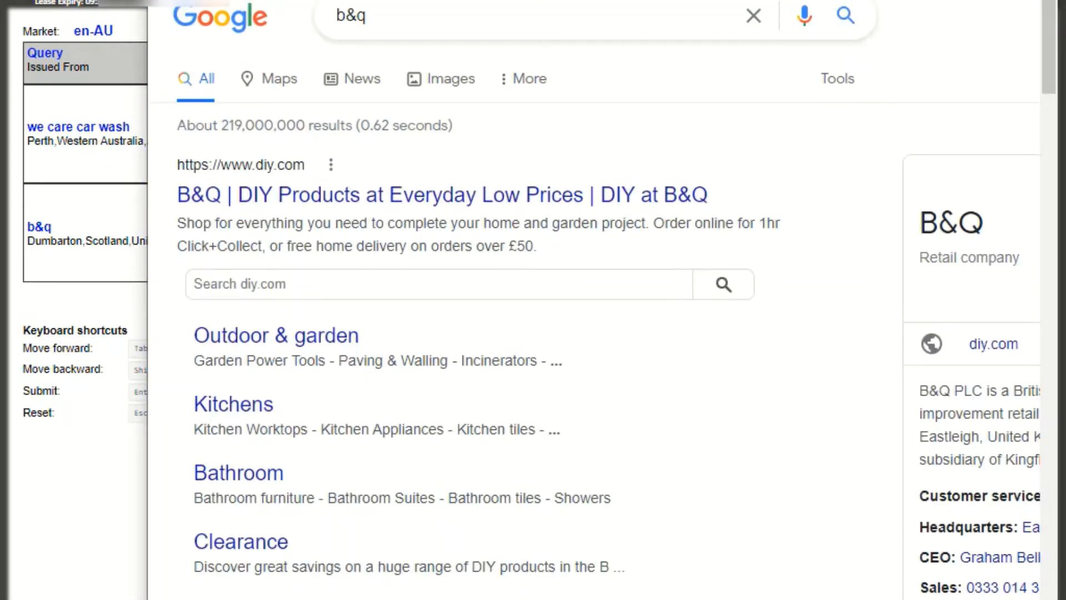
scroll(594, 300, "right", 5)
scroll(883, 396, "down", 3)
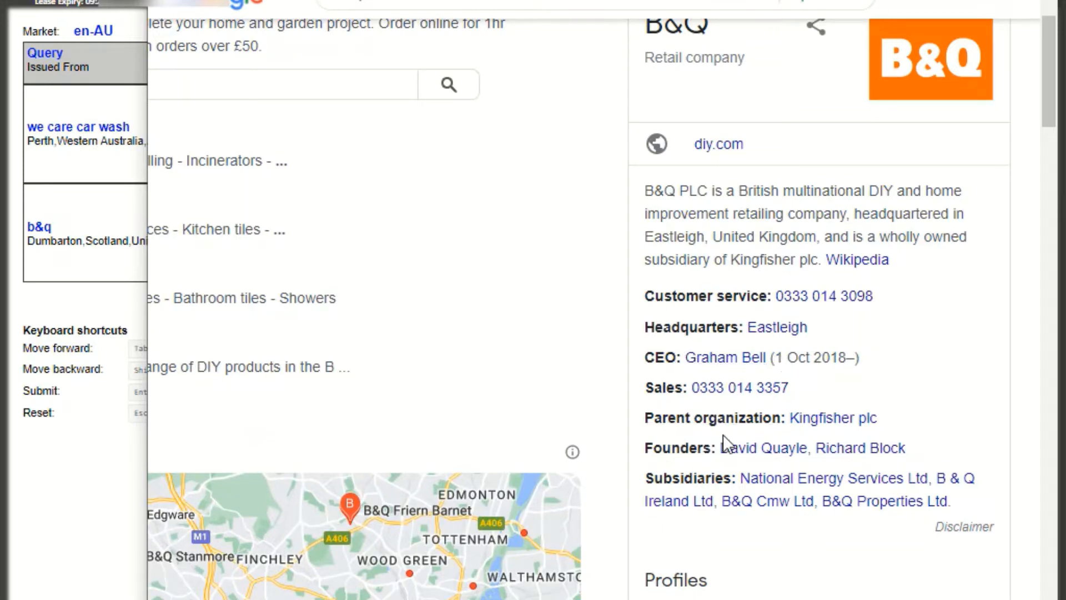
scroll(764, 501, "down", 7)
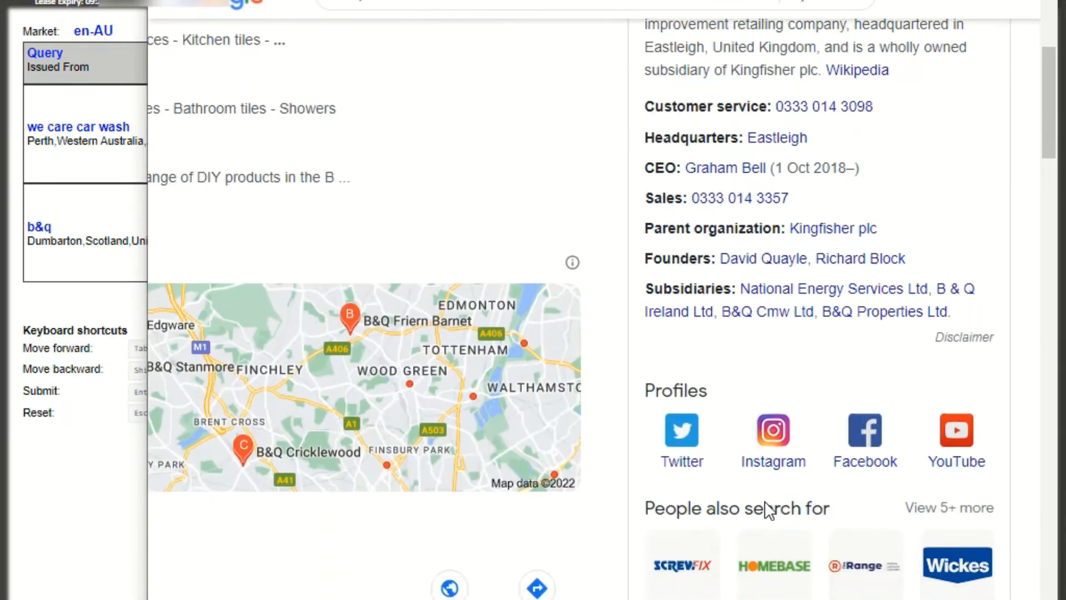
scroll(500, 439, "up", 4)
scroll(378, 401, "up", 2)
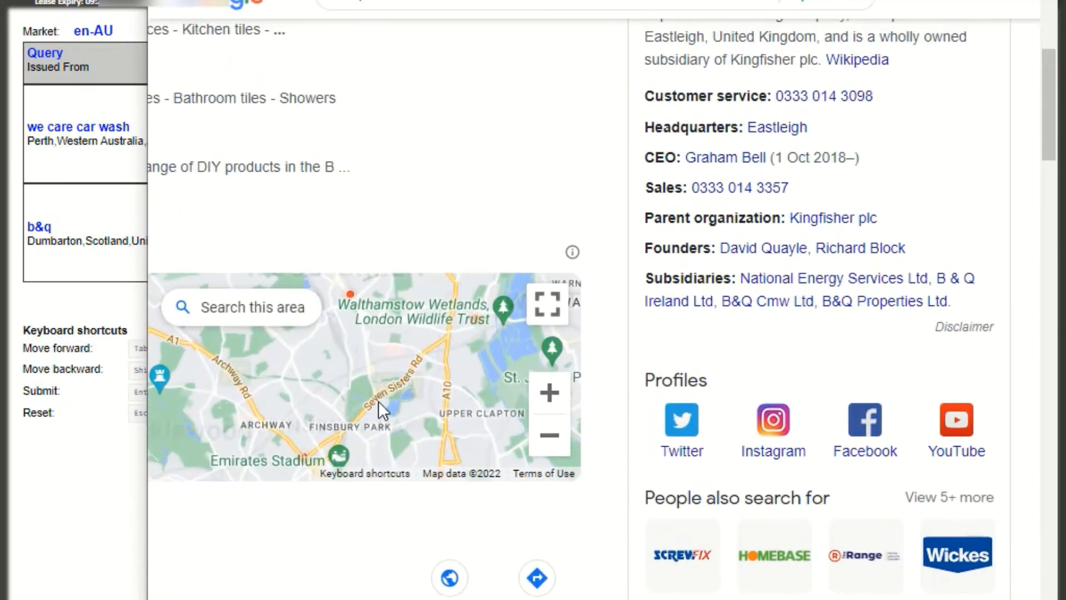
scroll(394, 391, "down", 5)
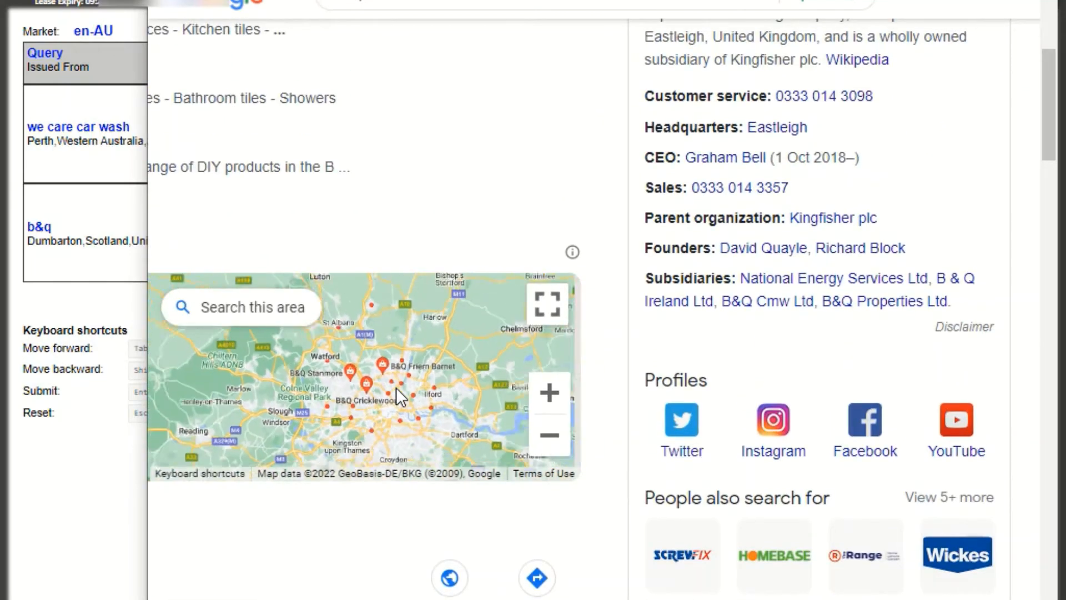
scroll(393, 185, "down", 5)
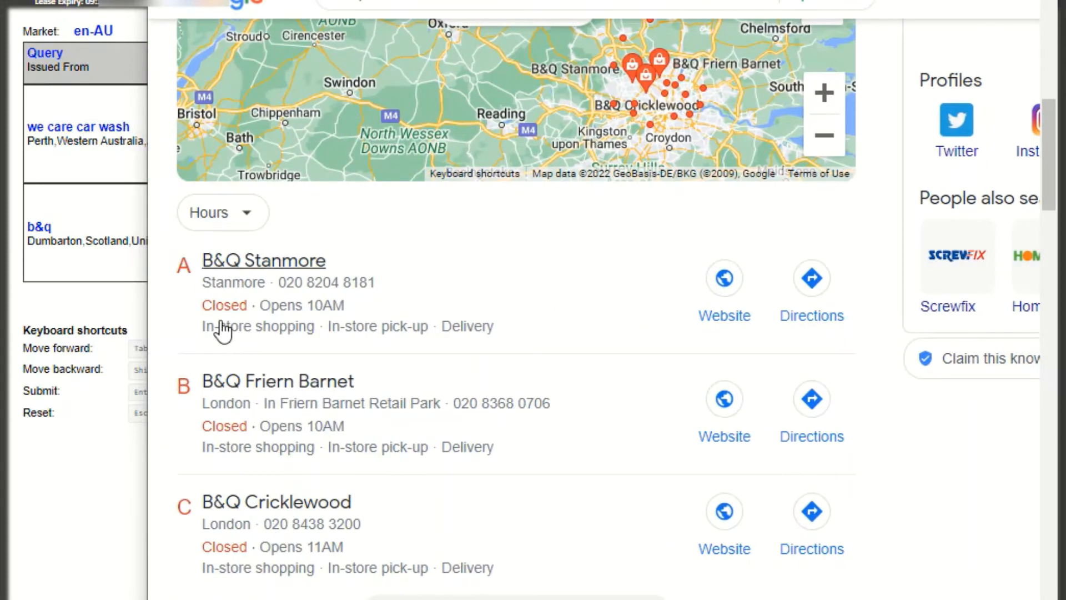
scroll(264, 248, "up", 10)
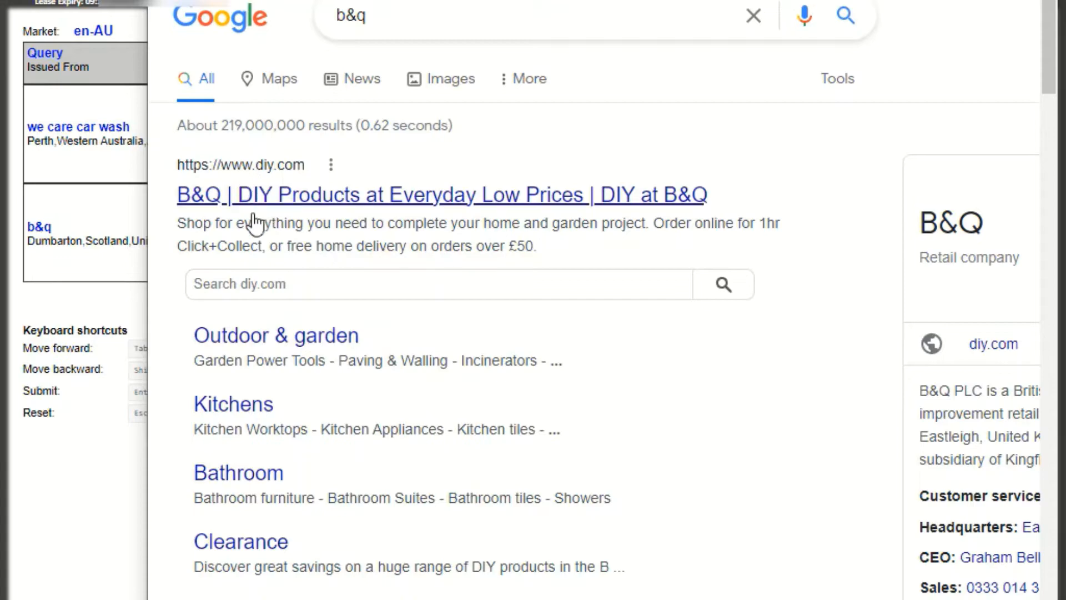
scroll(261, 239, "down", 3)
scroll(246, 254, "down", 8)
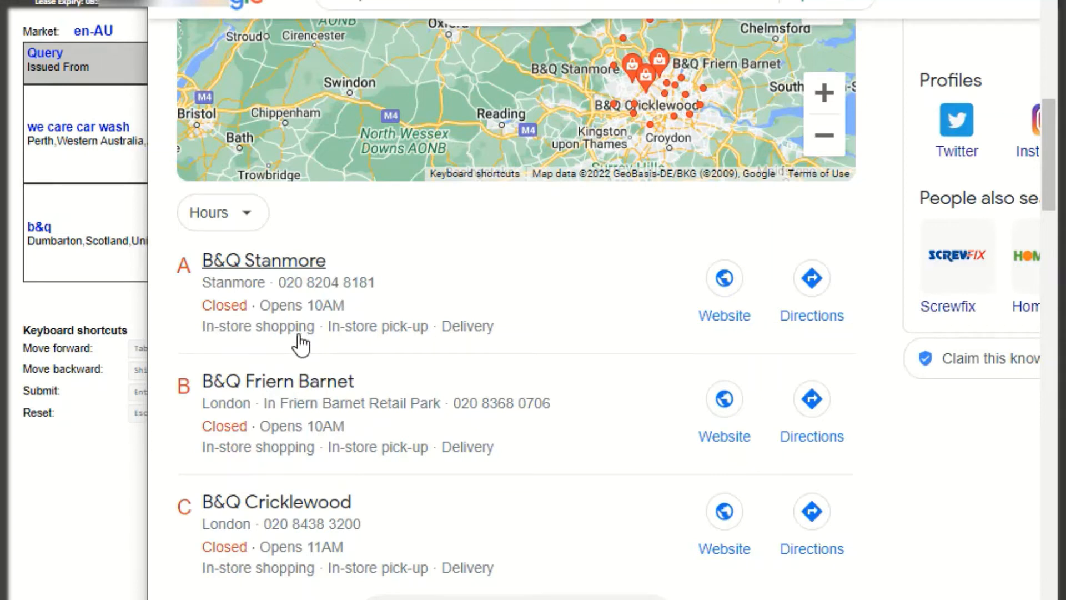
key("ctrl+w")
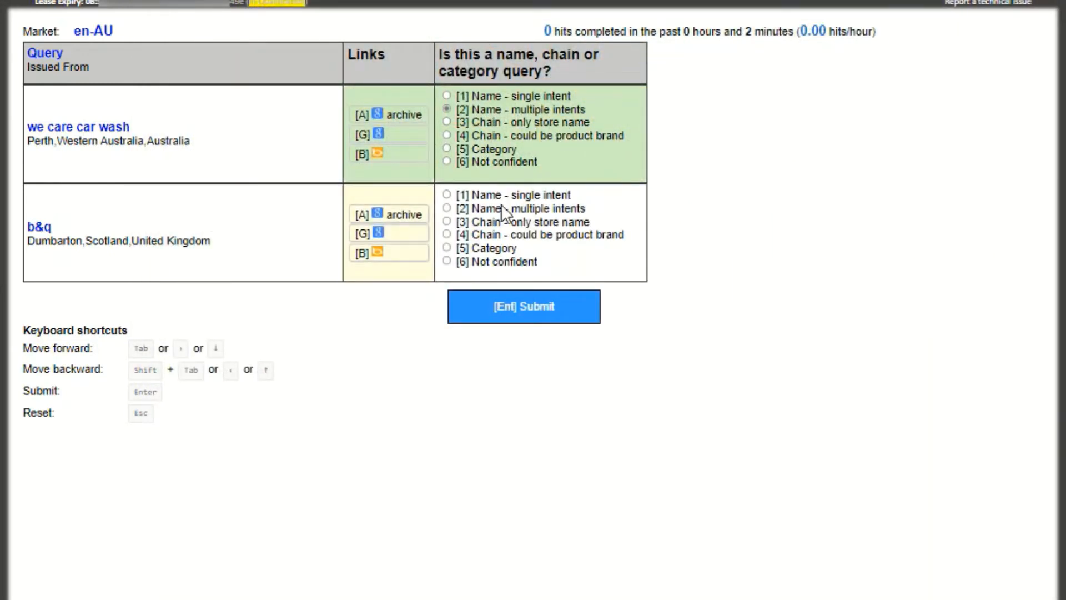
Classify the b&q query as "Chain - only store name" and submit the answers for both queries
left_click(447, 221)
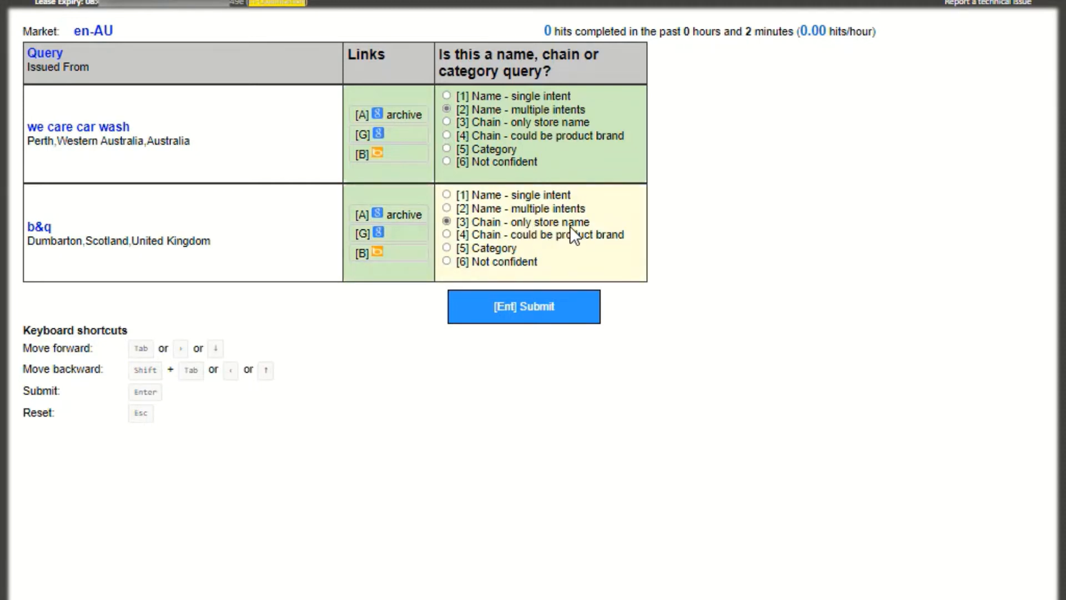
left_click(518, 309)
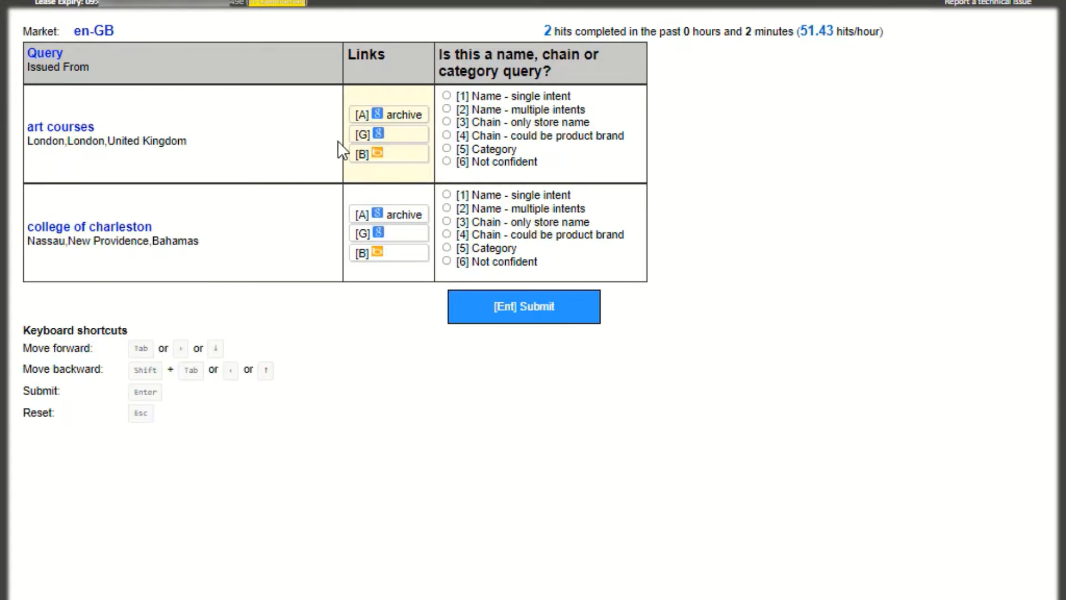
Look up "art courses" through its Google link and examine the business listings returned for London
left_click(404, 142)
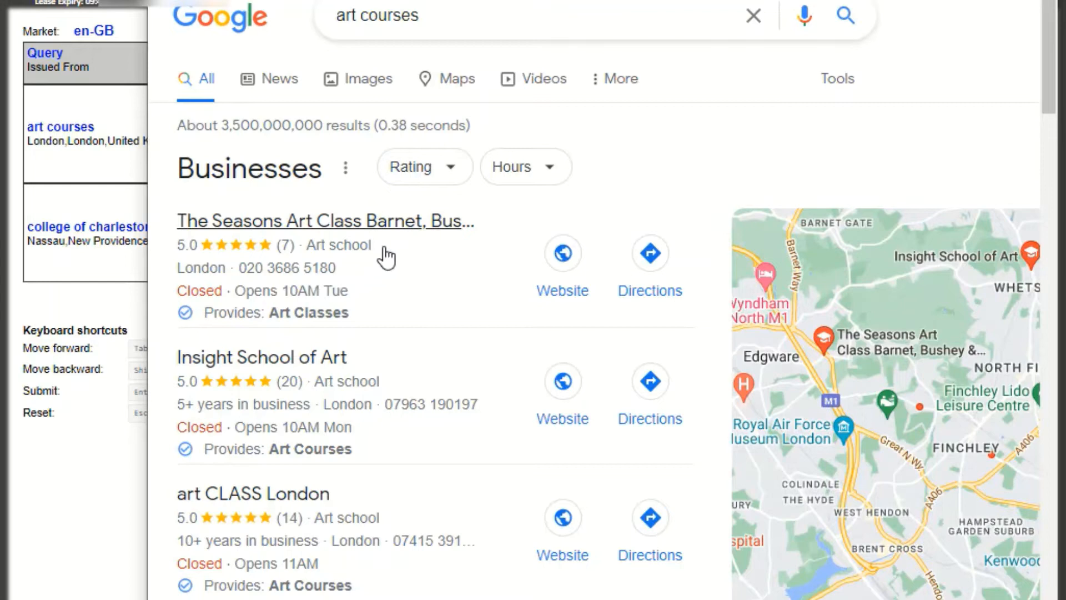
scroll(383, 289, "down", 5)
scroll(555, 350, "up", 5)
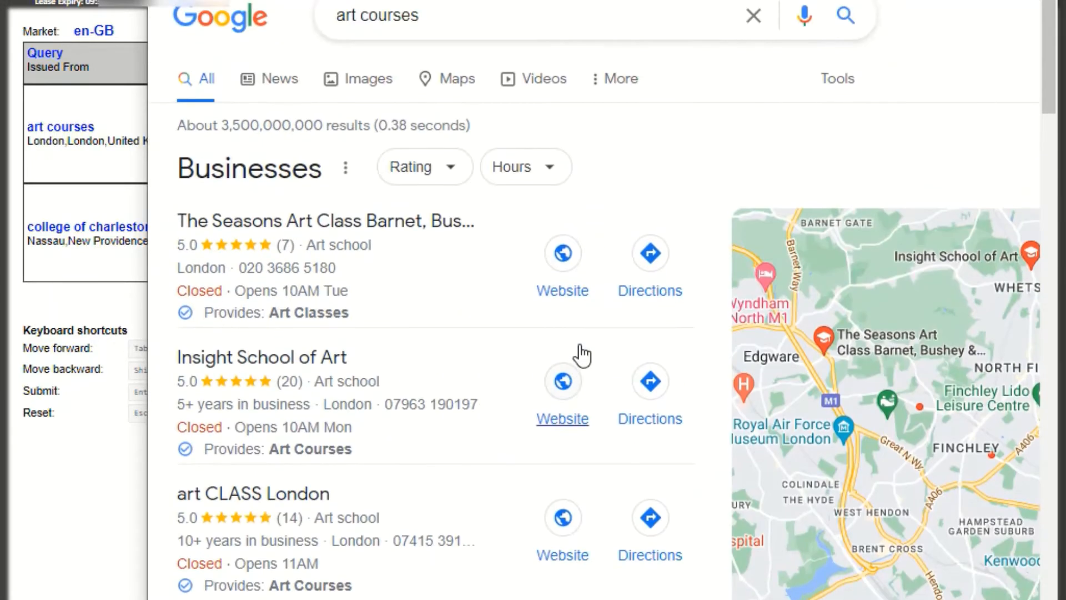
Examine the Google image results for "art courses" to judge what kind of query it is
left_click(350, 83)
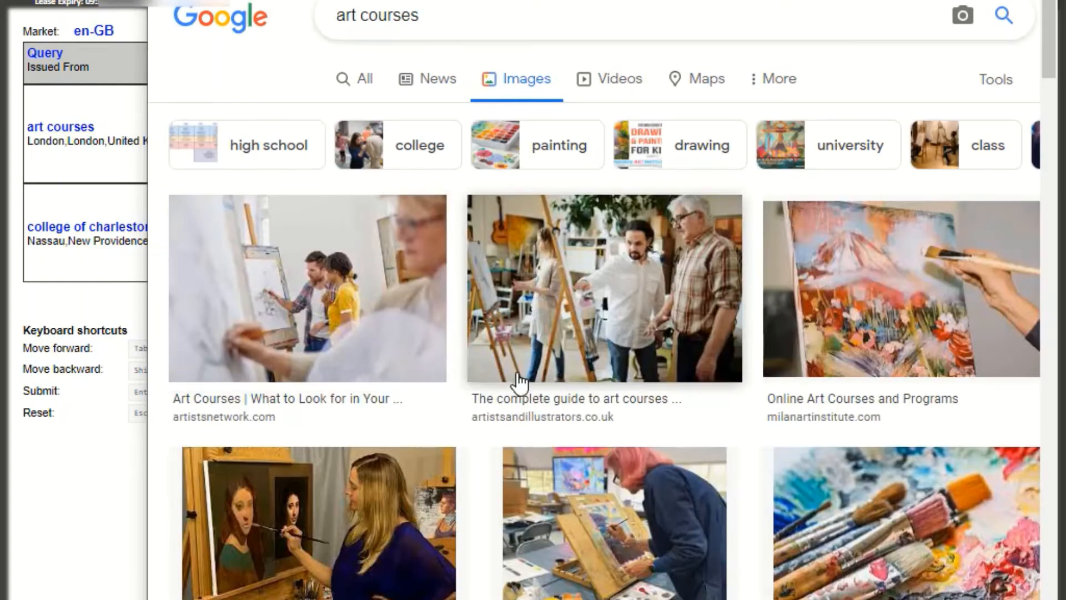
scroll(519, 383, "down", 2)
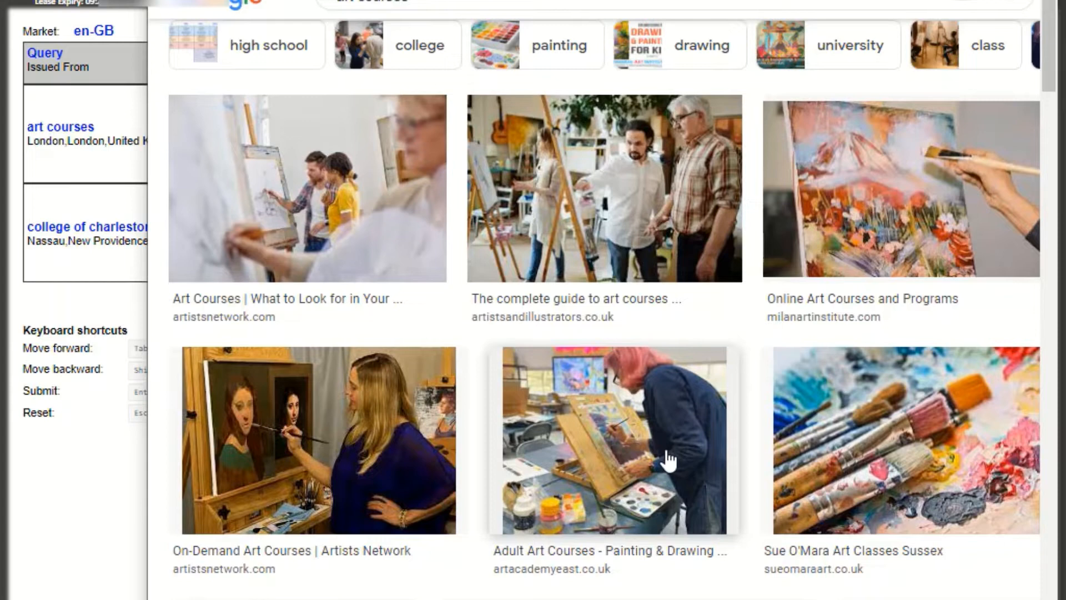
scroll(669, 459, "down", 3)
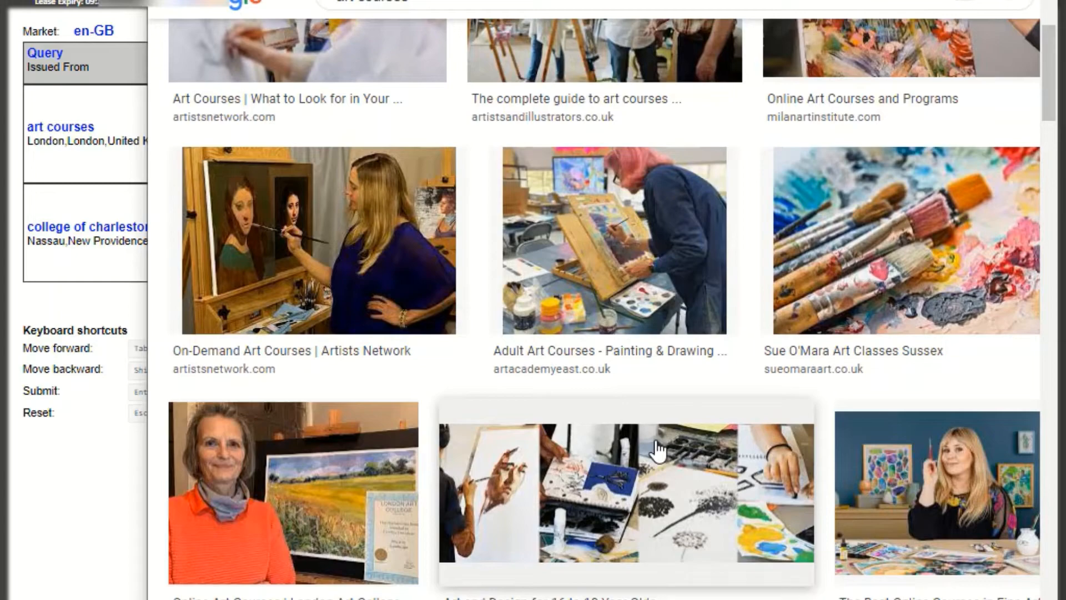
scroll(658, 451, "down", 5)
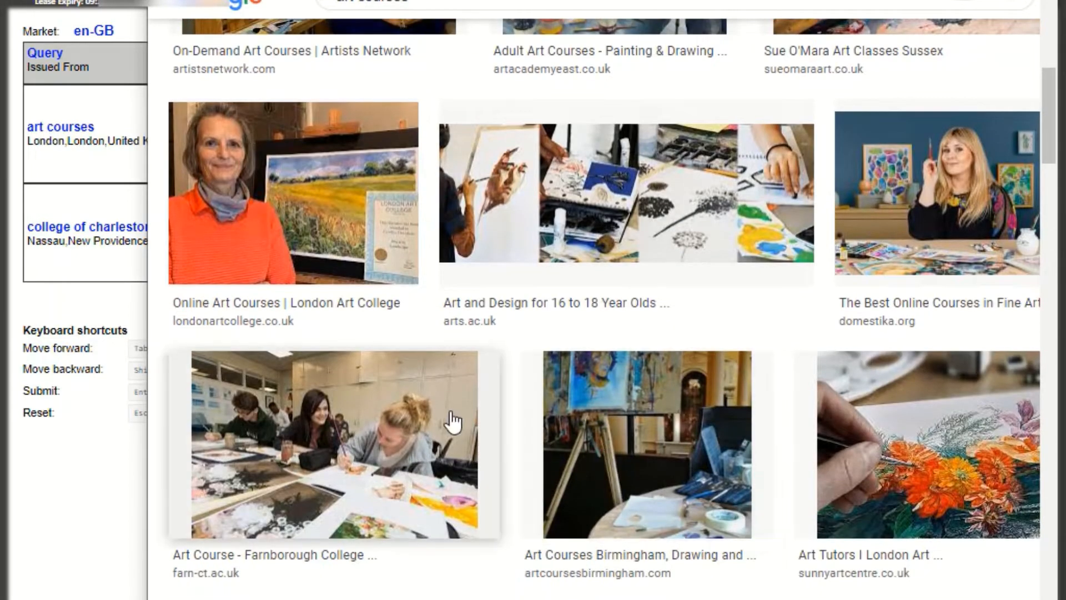
scroll(453, 422, "down", 3)
scroll(545, 381, "down", 4)
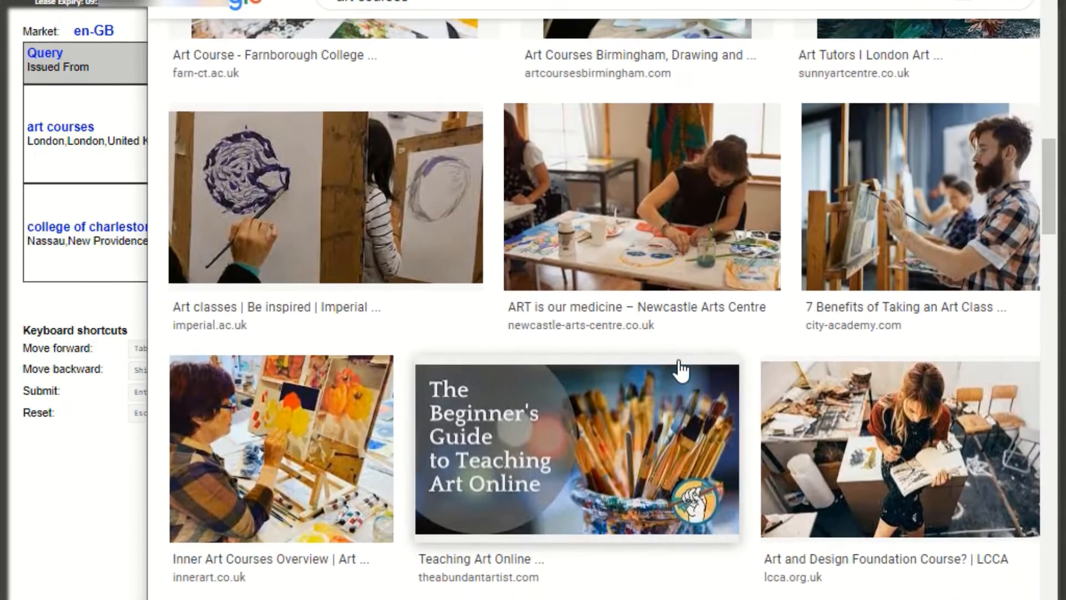
scroll(681, 370, "up", 4)
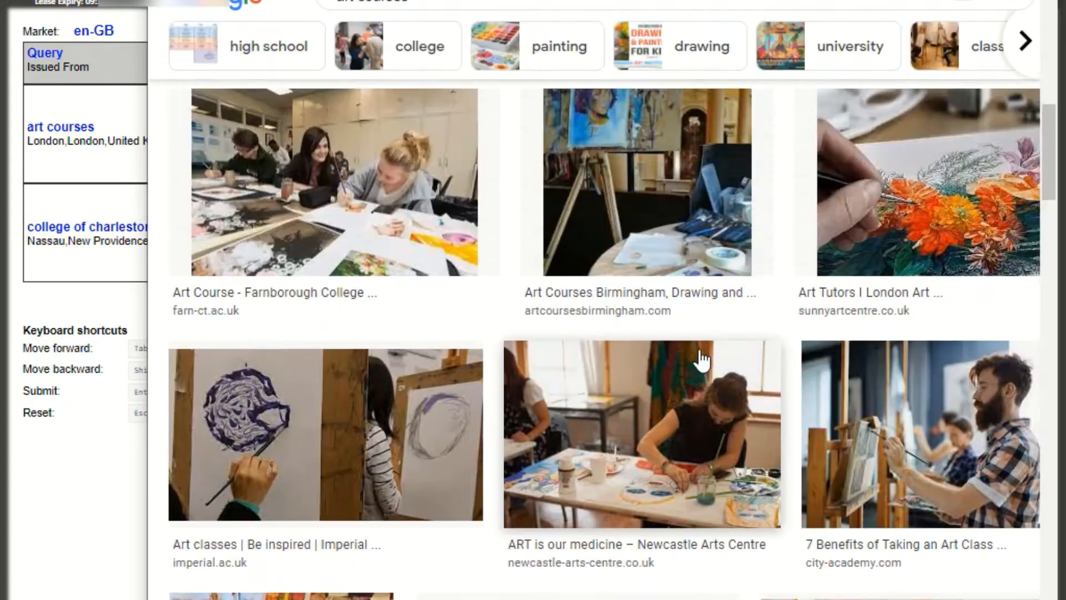